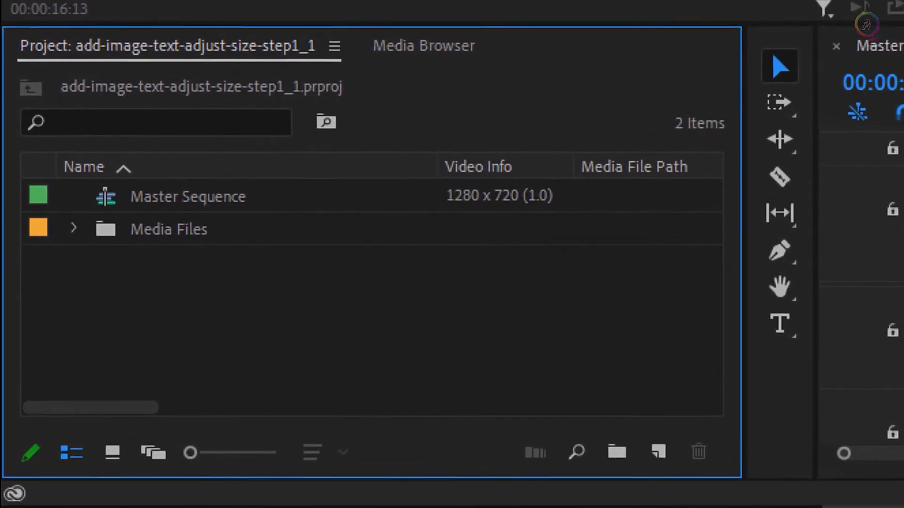
# - Import Sunset 002 1280x720.jpg from the 1280x720 Photos folder using the Media Browser
pyautogui.click(423, 45)
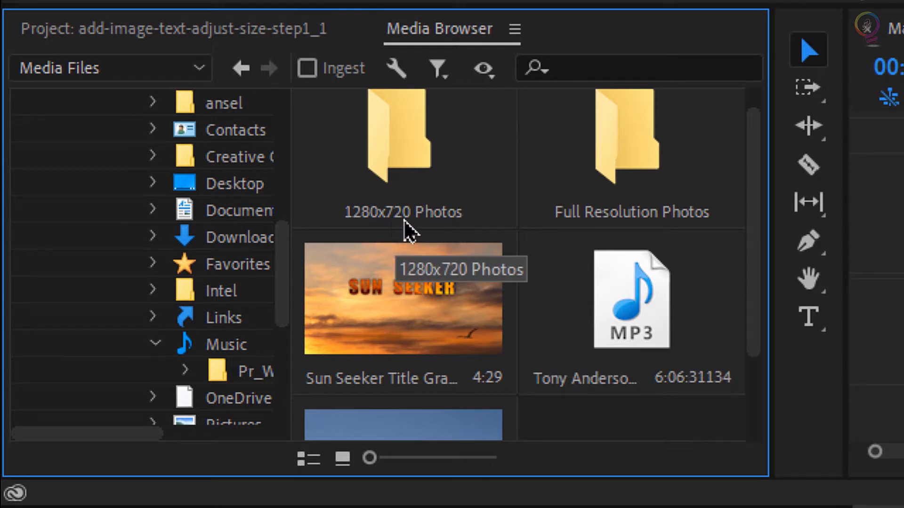
pyautogui.doubleClick(434, 166)
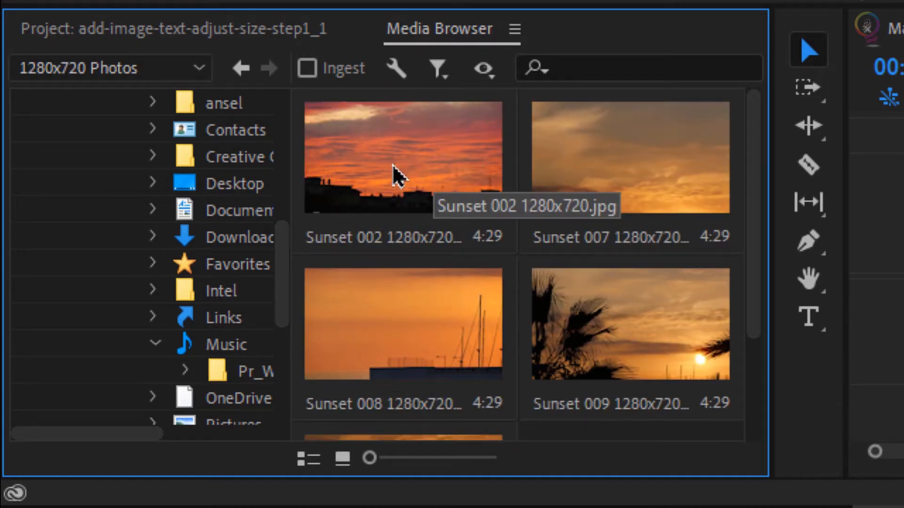
pyautogui.rightClick(382, 178)
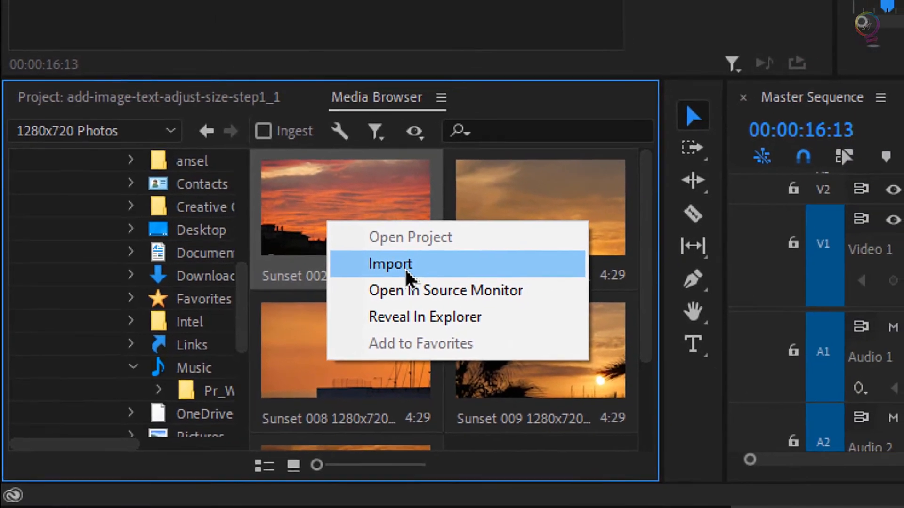
pyautogui.click(447, 235)
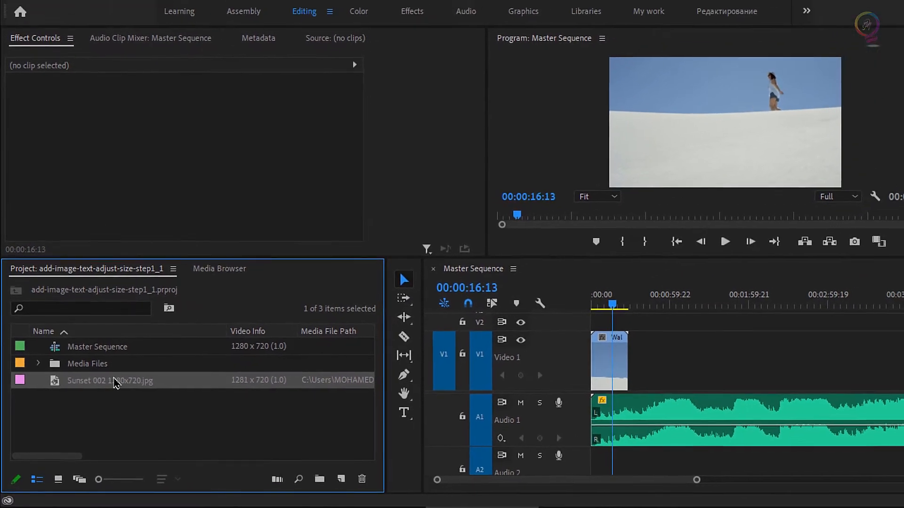
# - Show the project items as icons and place Sunset 002 1280x720.jpg on V1 directly after the Walking on sands clip
pyautogui.doubleClick(55, 391)
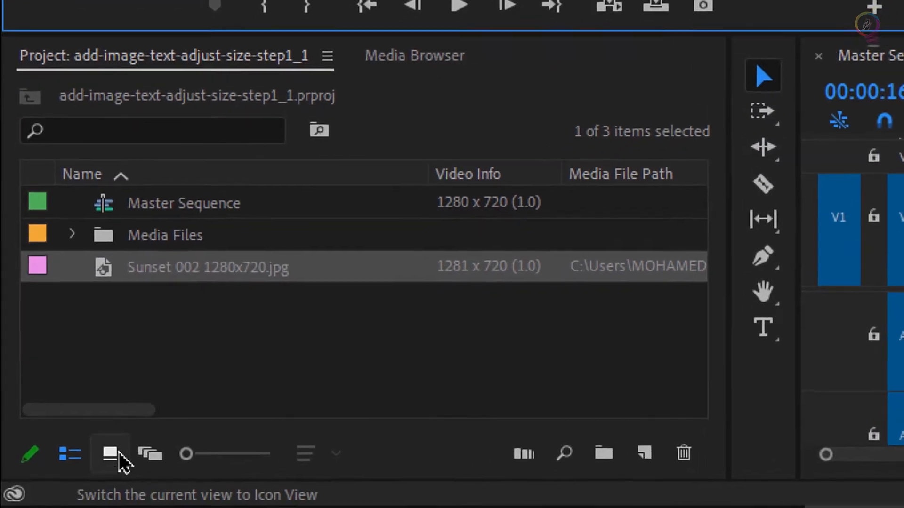
pyautogui.click(119, 454)
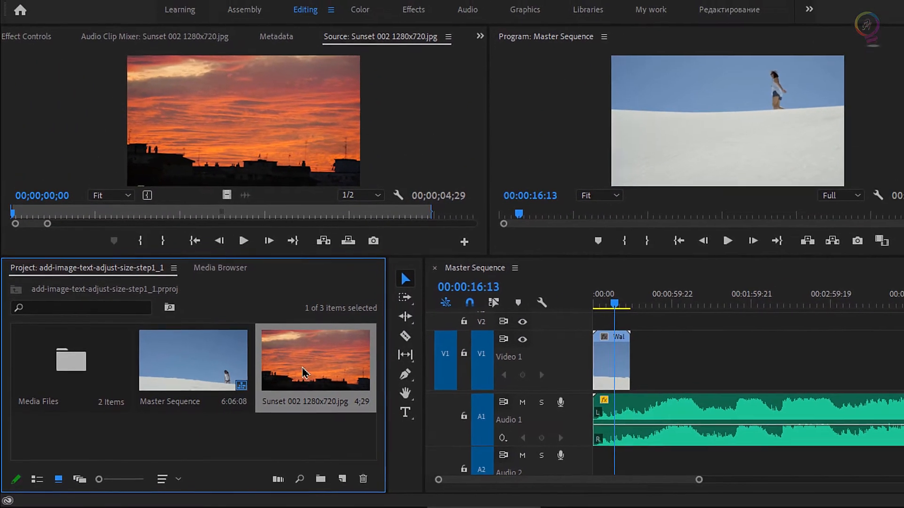
pyautogui.moveTo(304, 372); pyautogui.dragTo(595, 369)
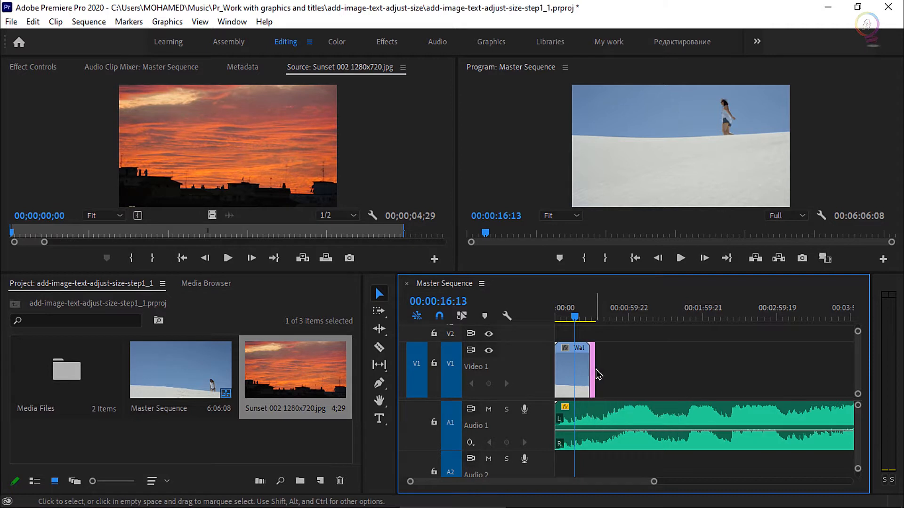
# - Lengthen the Sunset 002 clip on V1 to end at about 47 seconds and put the playhead over it at 00:00:38:21
pyautogui.moveTo(652, 482); pyautogui.dragTo(595, 490)
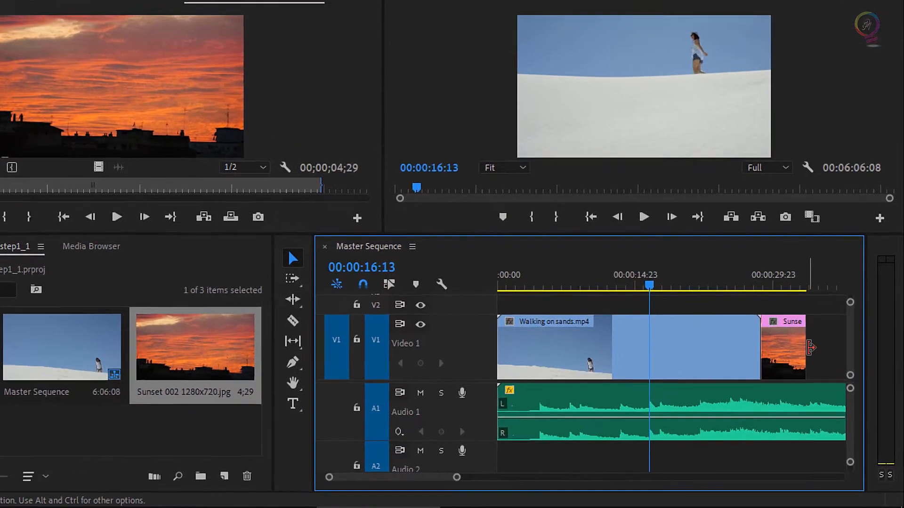
pyautogui.moveTo(811, 347); pyautogui.dragTo(840, 349)
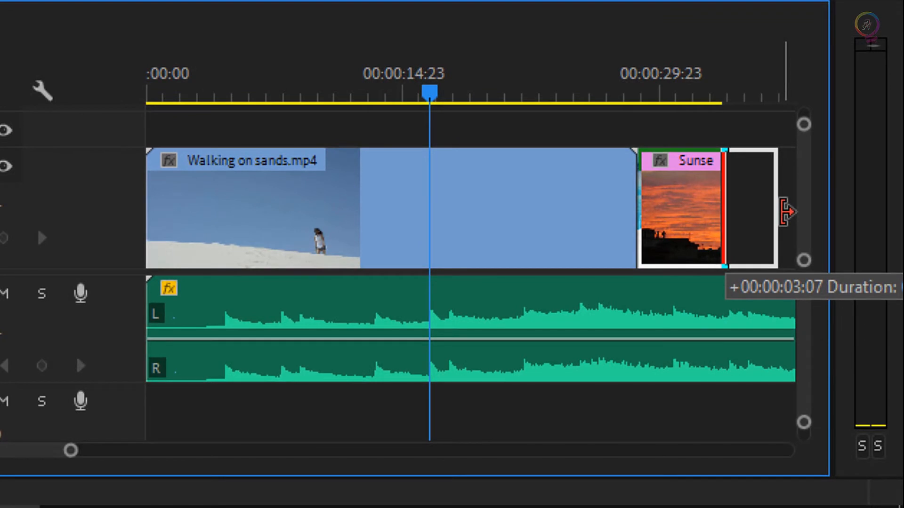
pyautogui.moveTo(786, 211); pyautogui.dragTo(550, 211)
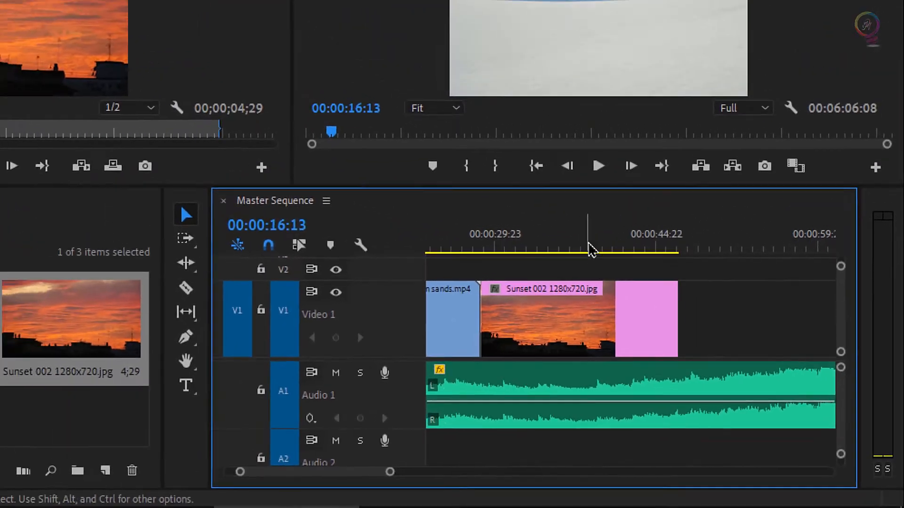
pyautogui.click(592, 250)
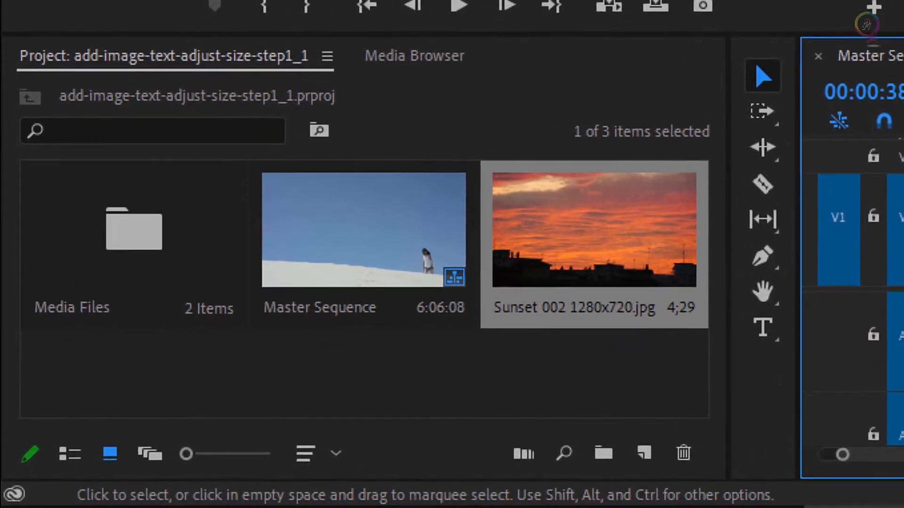
# - Start importing the layered Sun Seeker Title Graphic file from the Media Files folder
pyautogui.click(412, 57)
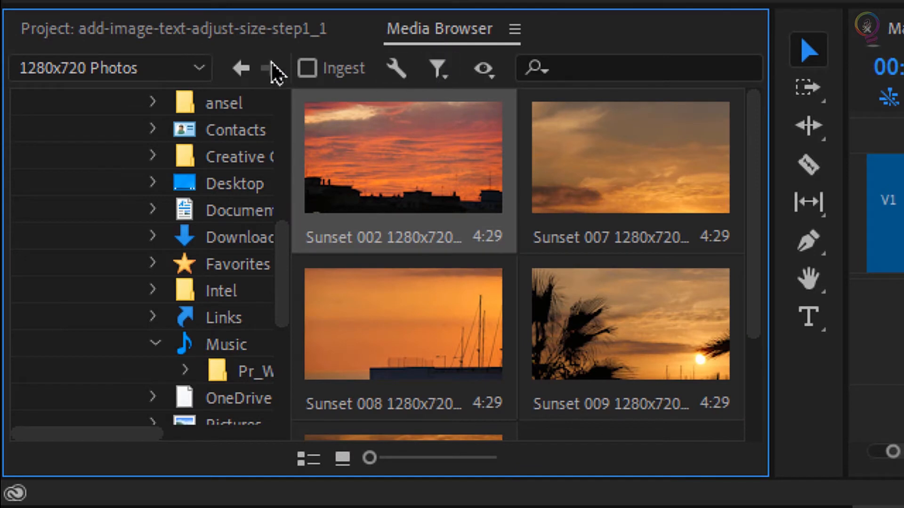
pyautogui.click(241, 69)
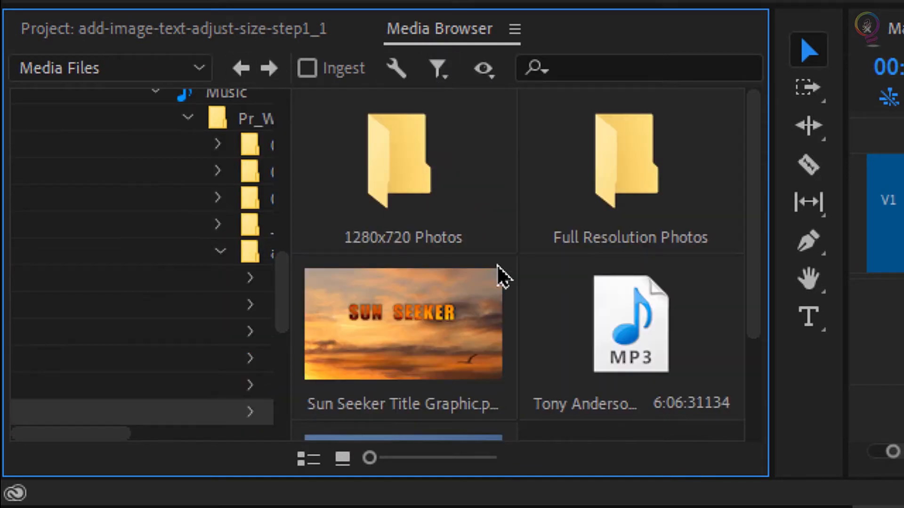
pyautogui.click(416, 353)
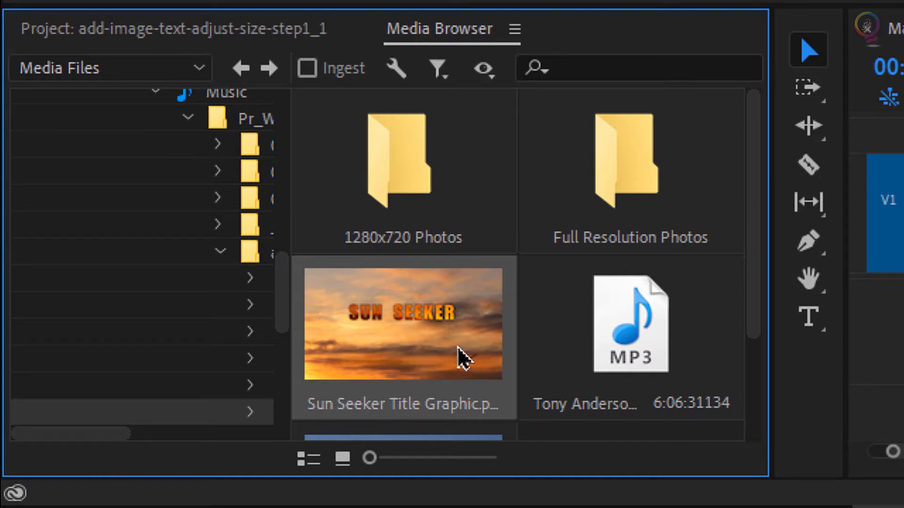
pyautogui.rightClick(417, 339)
pyautogui.click(488, 388)
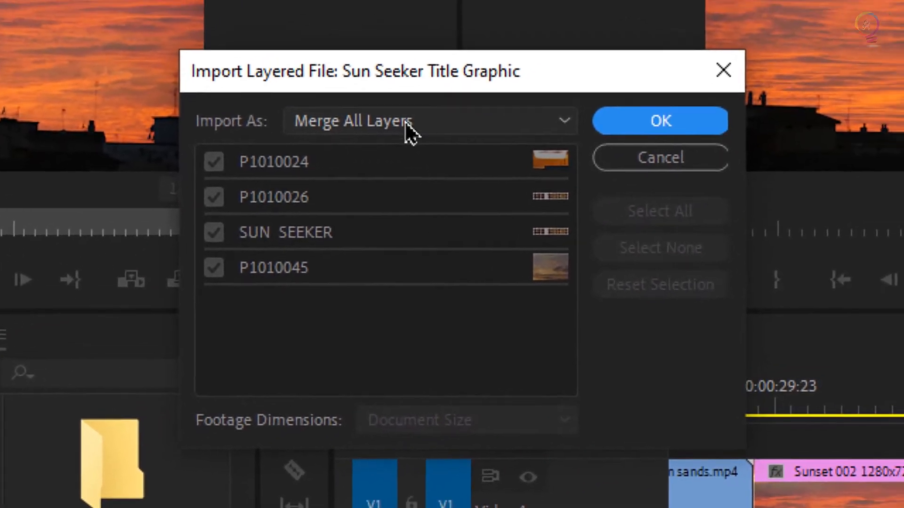
# - Set the layered file to import as Individual Layers, exclude the P1010045 layer and include it again
pyautogui.click(503, 72)
pyautogui.click(390, 231)
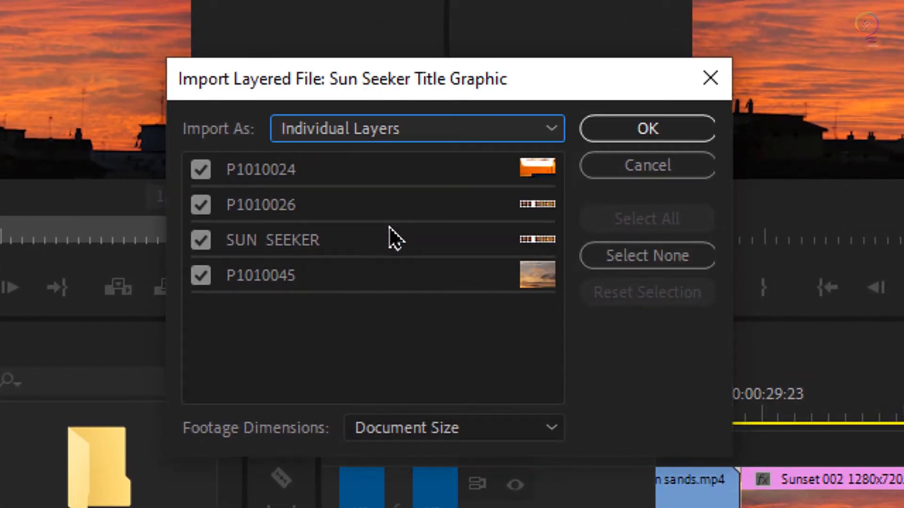
pyautogui.click(201, 276)
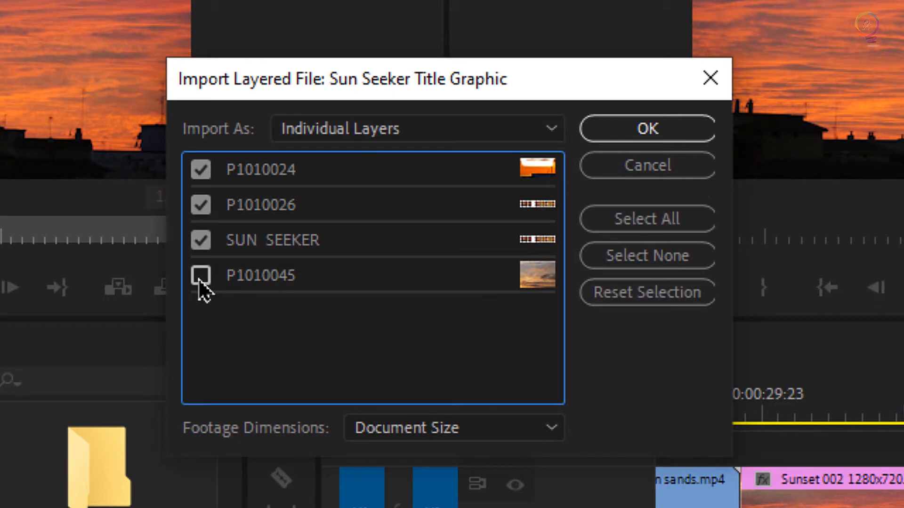
pyautogui.click(201, 277)
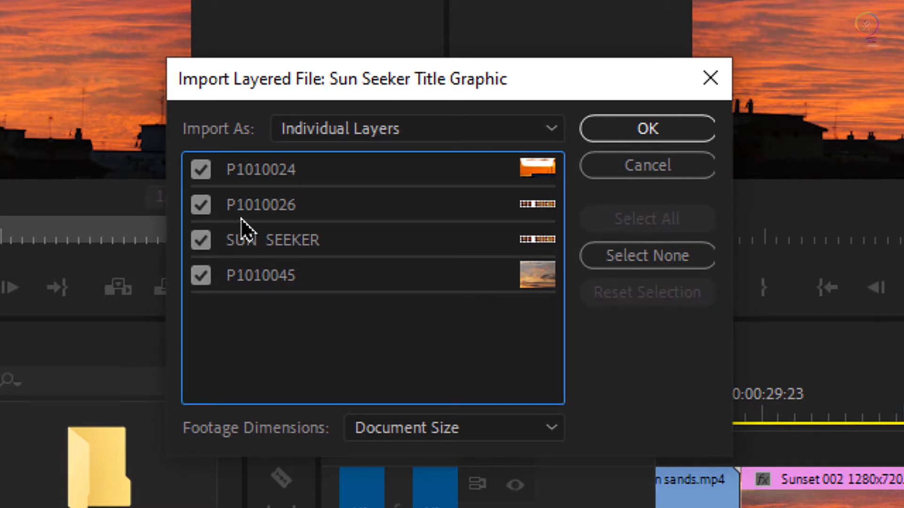
# - Import the Sun Seeker title graphic with the Merge All Layers option
pyautogui.click(381, 135)
pyautogui.click(381, 157)
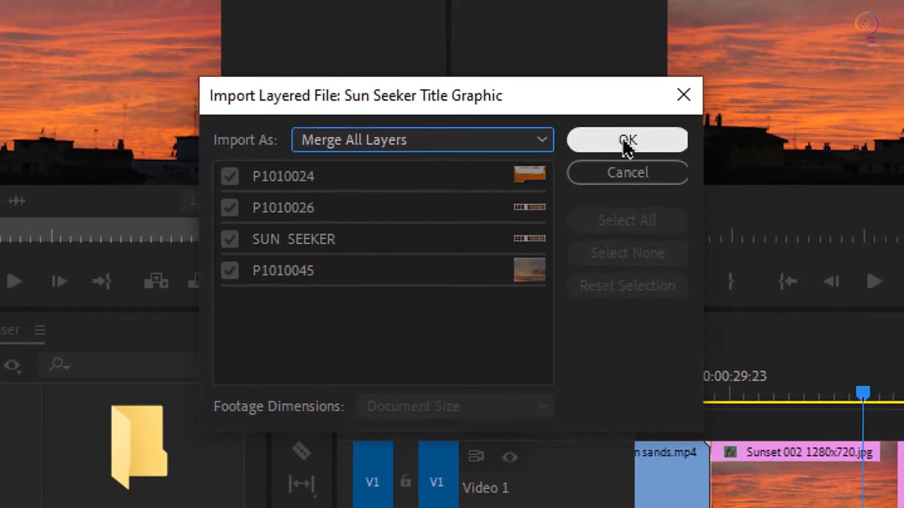
pyautogui.click(644, 130)
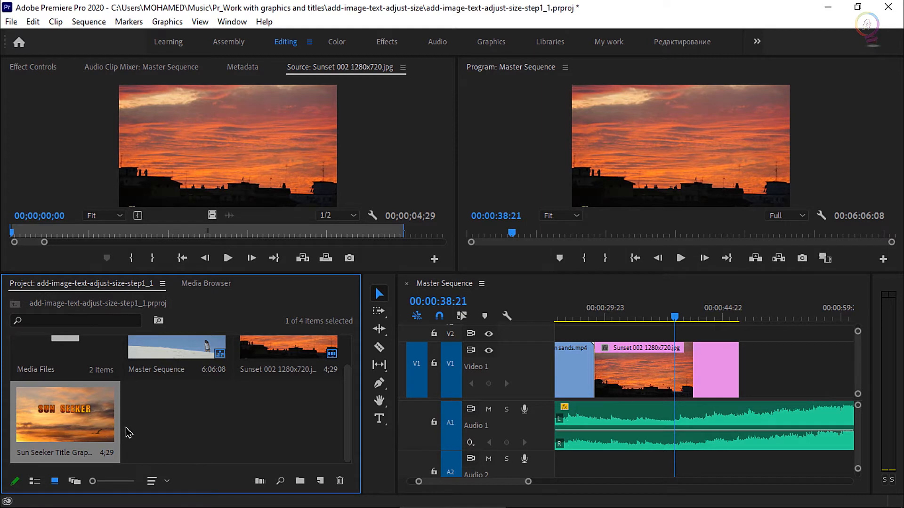
# - Preview the Sun Seeker title graphic in the Source Monitor and place it on V1 directly after the Sunset 002 clip
pyautogui.doubleClick(69, 425)
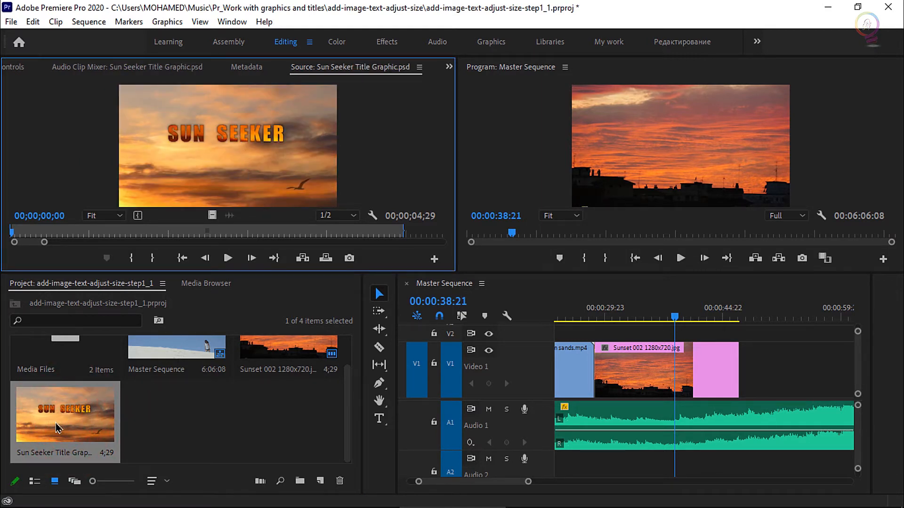
pyautogui.moveTo(56, 427); pyautogui.dragTo(132, 423)
pyautogui.moveTo(554, 407); pyautogui.dragTo(749, 389)
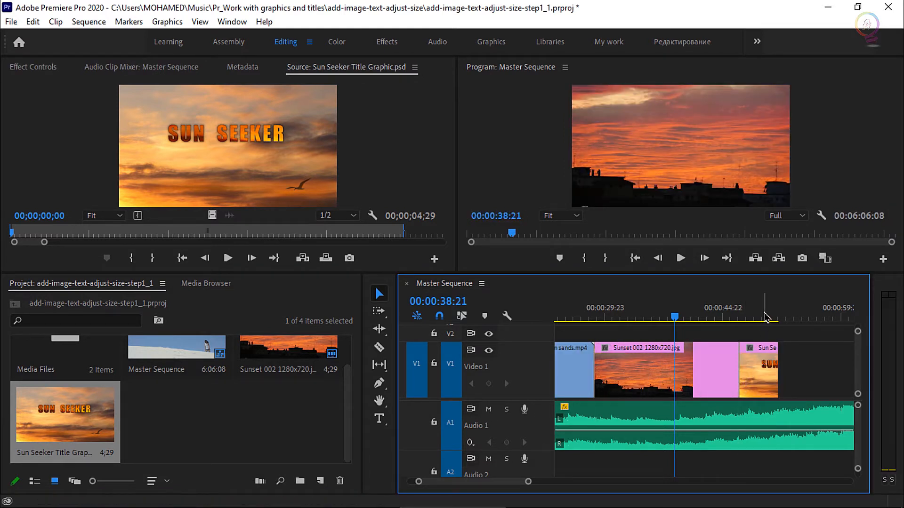
pyautogui.moveTo(508, 482); pyautogui.dragTo(513, 490)
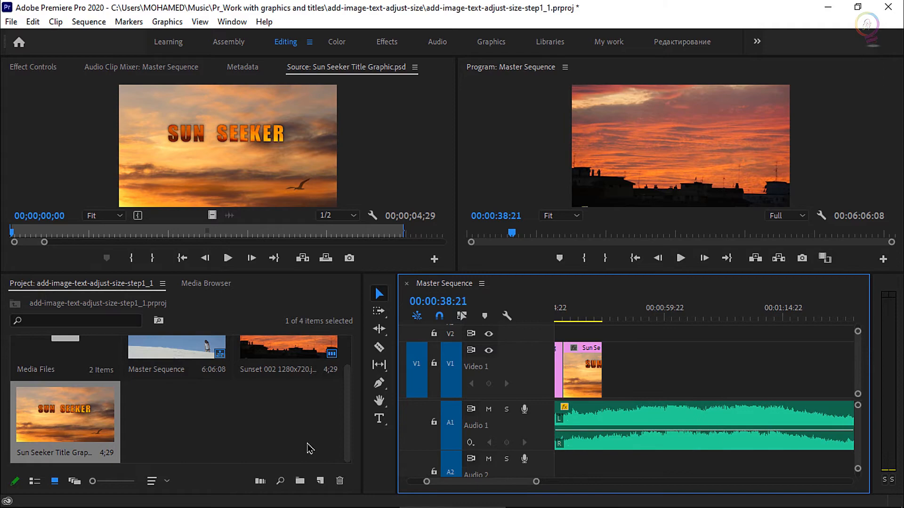
# - Select the photos Sunset 007 through Sunset 010 in the Media Browser's 1280x720 Photos folder
pyautogui.click(206, 283)
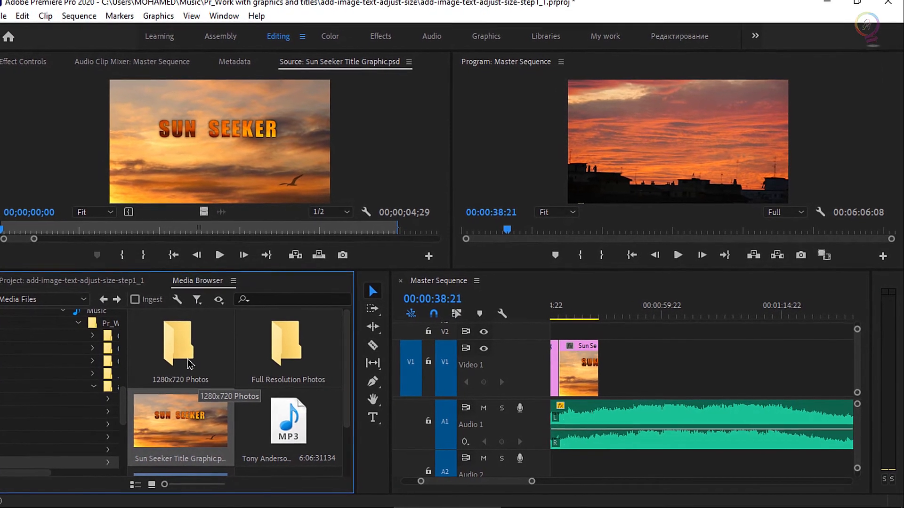
pyautogui.doubleClick(196, 365)
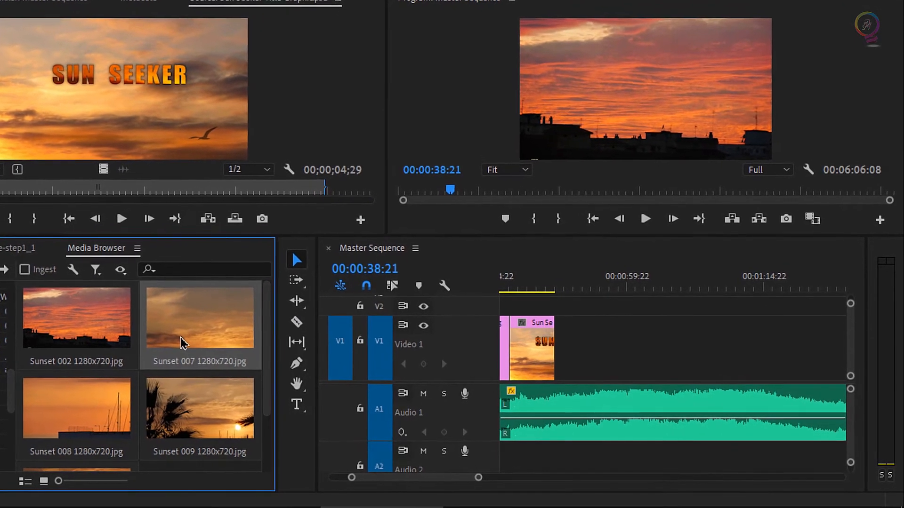
pyautogui.scroll(-3, 127, 445)
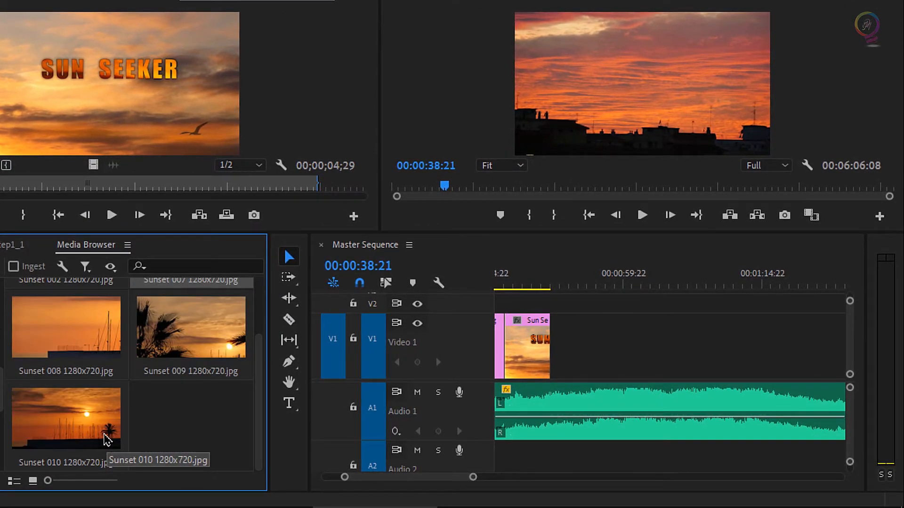
pyautogui.keyDown('shift'); pyautogui.click(106, 440); pyautogui.keyUp('shift')
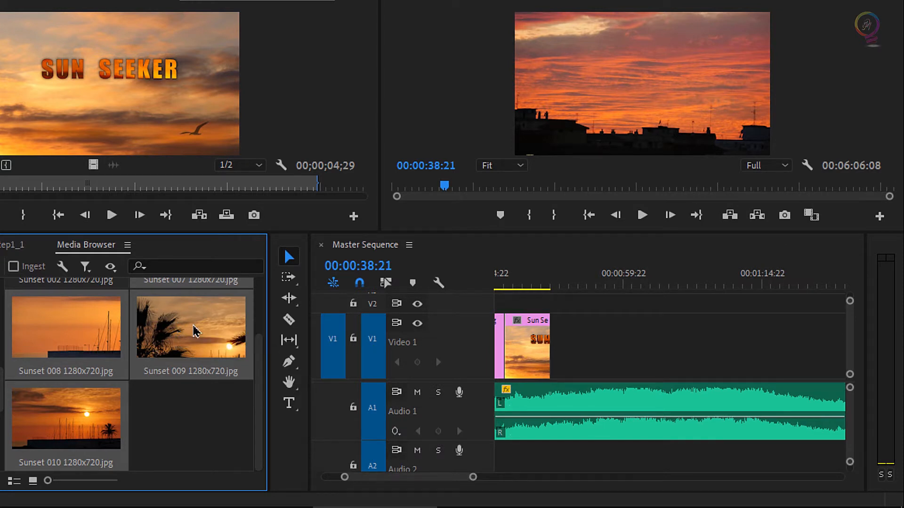
# - Add the four selected photos to V1 after the Sun Seeker title, and undo the last two clip additions
pyautogui.moveTo(431, 328); pyautogui.dragTo(650, 347)
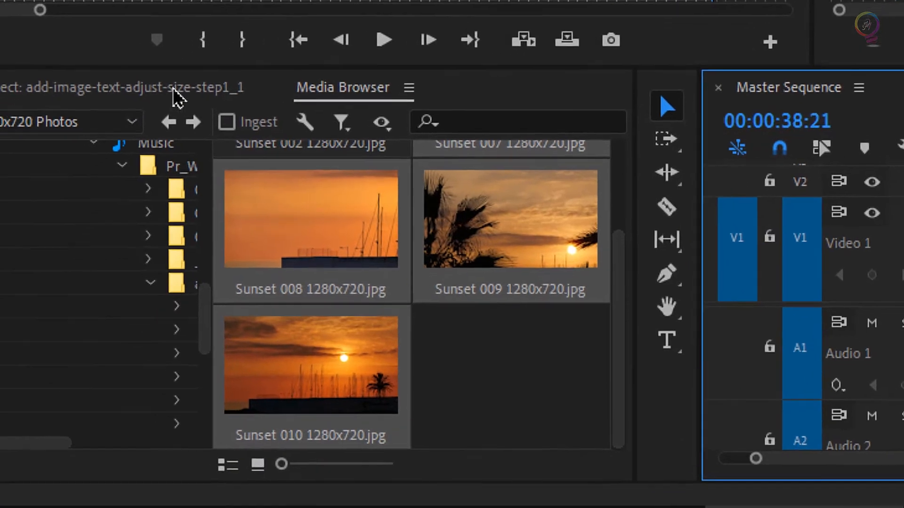
pyautogui.click(175, 94)
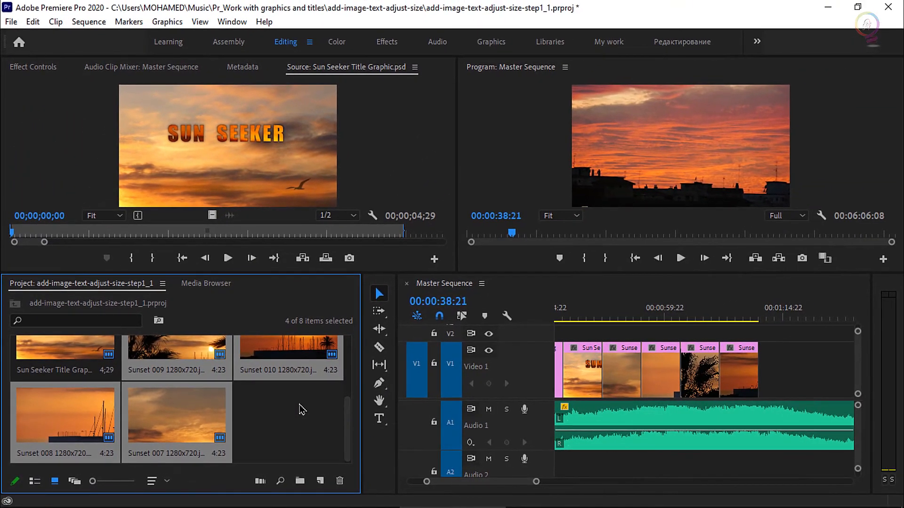
pyautogui.hotkey('ctrl', 'z')
pyautogui.hotkey('ctrl', 'z')
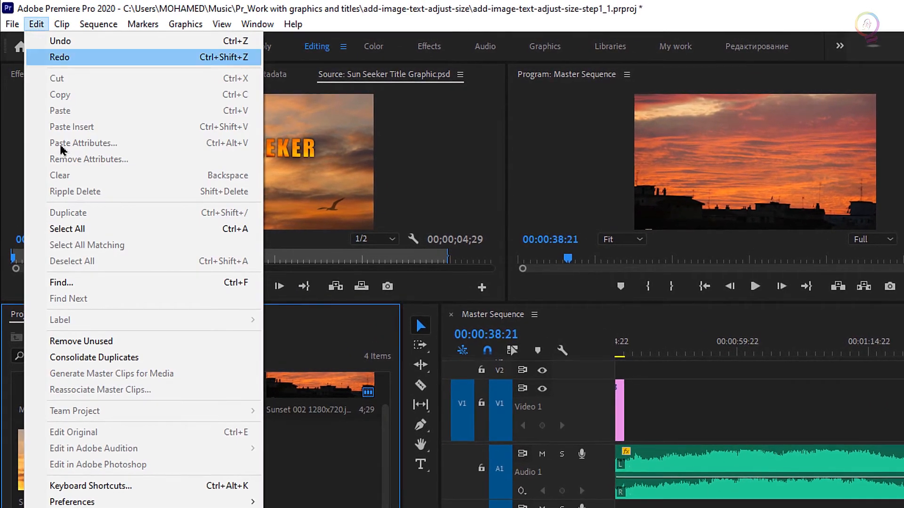
# - Set the Still Image Default Duration in the Timeline preferences to 2 seconds
pyautogui.moveTo(163, 505)
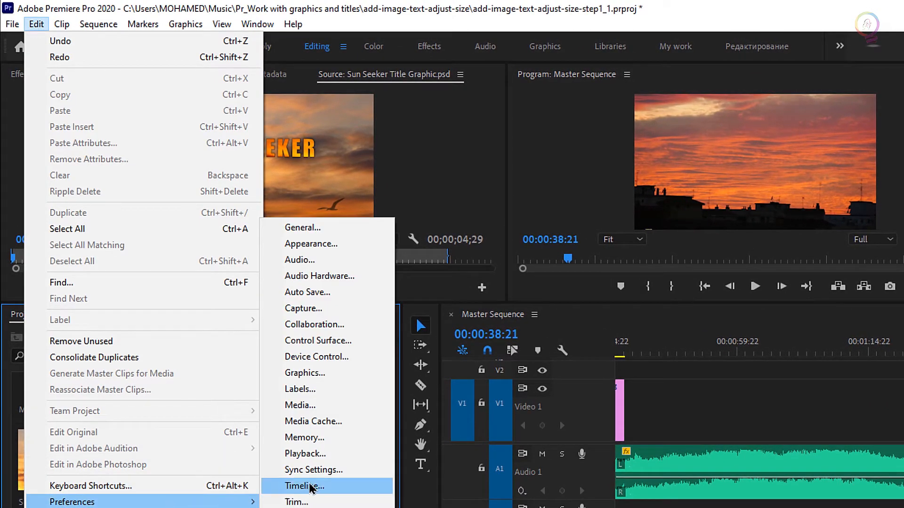
pyautogui.click(362, 486)
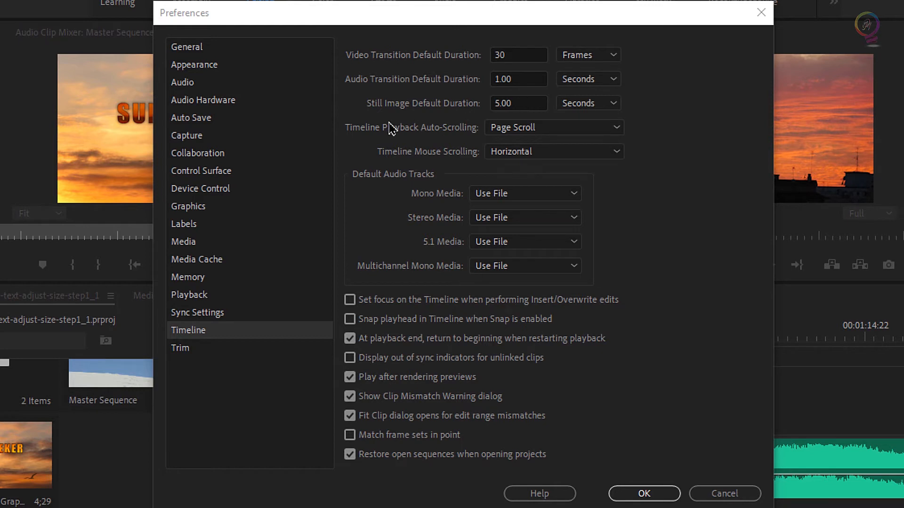
pyautogui.click(518, 102)
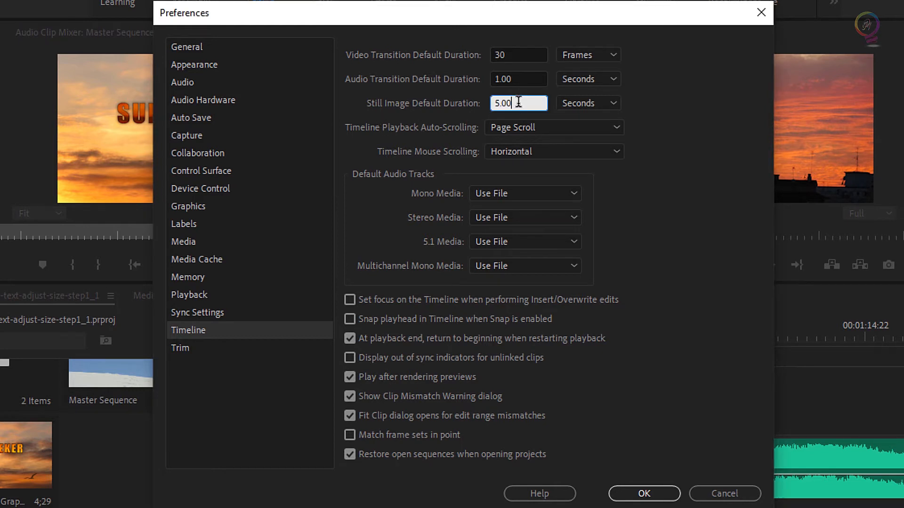
pyautogui.write('2')
pyautogui.click(647, 495)
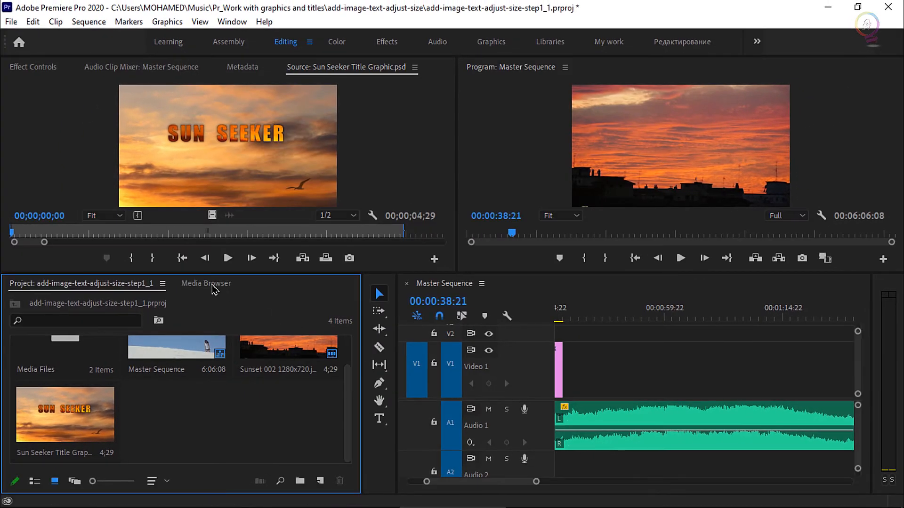
# - Add the selected photos Sunset 007 through Sunset 010 from the Media Browser to V1 directly after the Sunset 002 clip
pyautogui.click(214, 285)
pyautogui.moveTo(450, 382); pyautogui.dragTo(606, 387)
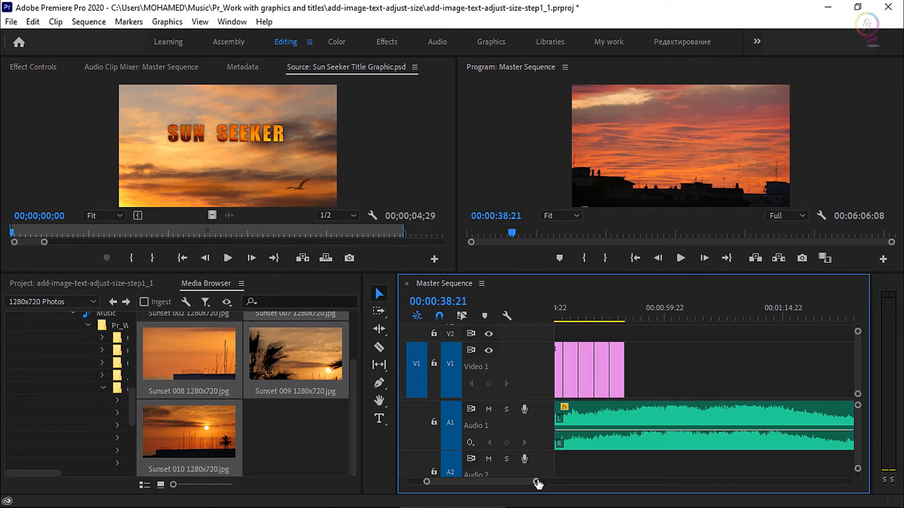
pyautogui.moveTo(537, 484); pyautogui.dragTo(506, 485)
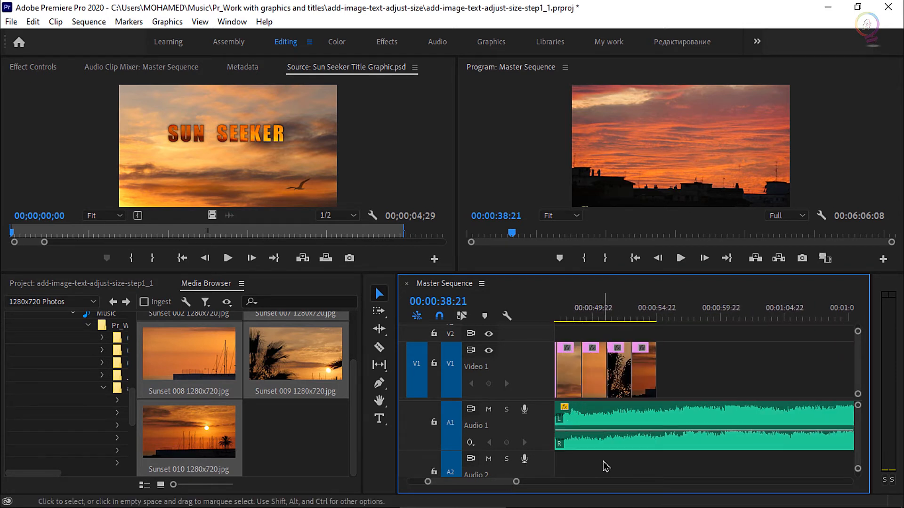